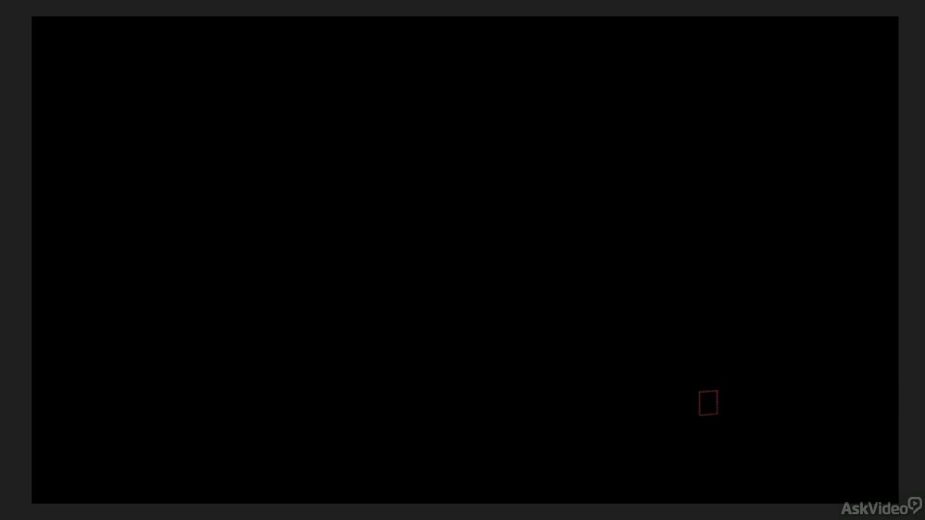
Preview the Text Template 3D animation as the blue and red title flies in.
{"action": "key", "text": "space"}
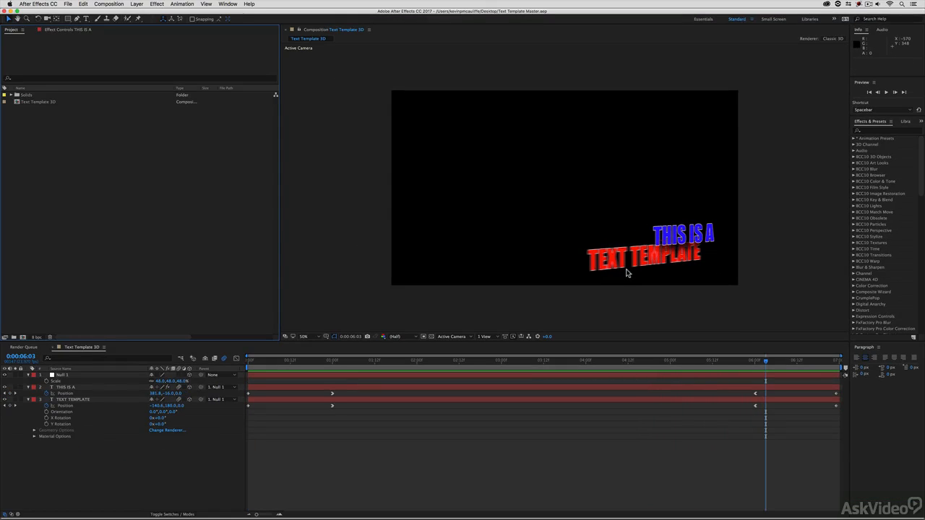
Set the current time to 0:00:03:07 and bring up Composition Settings for Text Template 3D.
{"action": "left_click", "coordinate": [527, 360]}
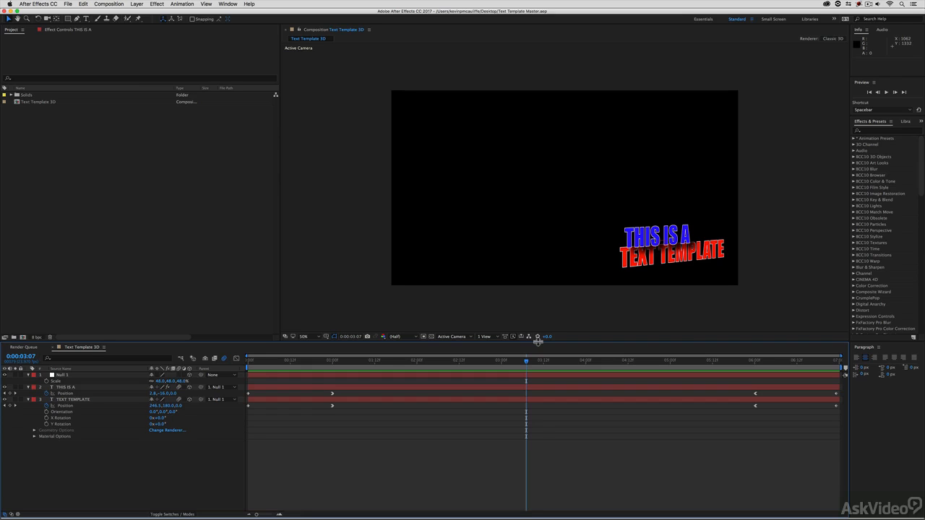
{"action": "key", "text": "super+k"}
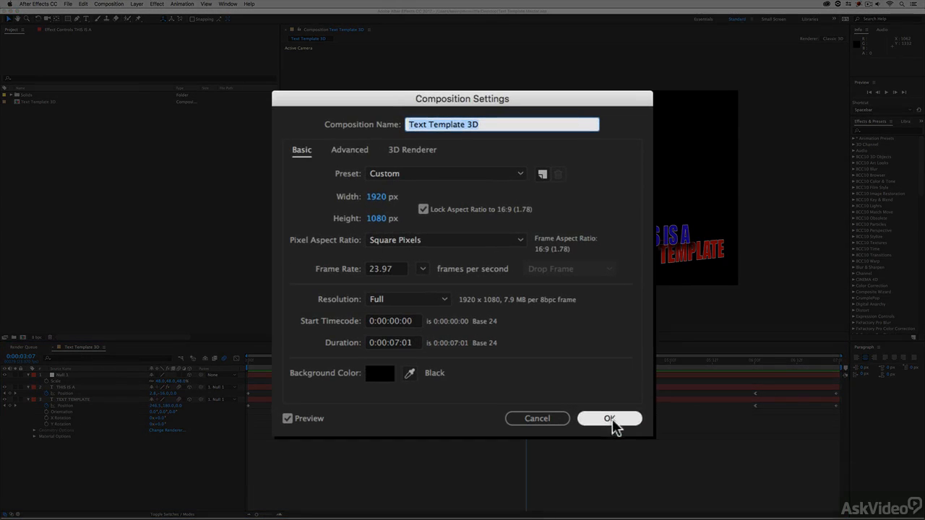
Review the Advanced tab of Composition Settings, then cancel with no changes.
{"action": "left_click", "coordinate": [352, 152]}
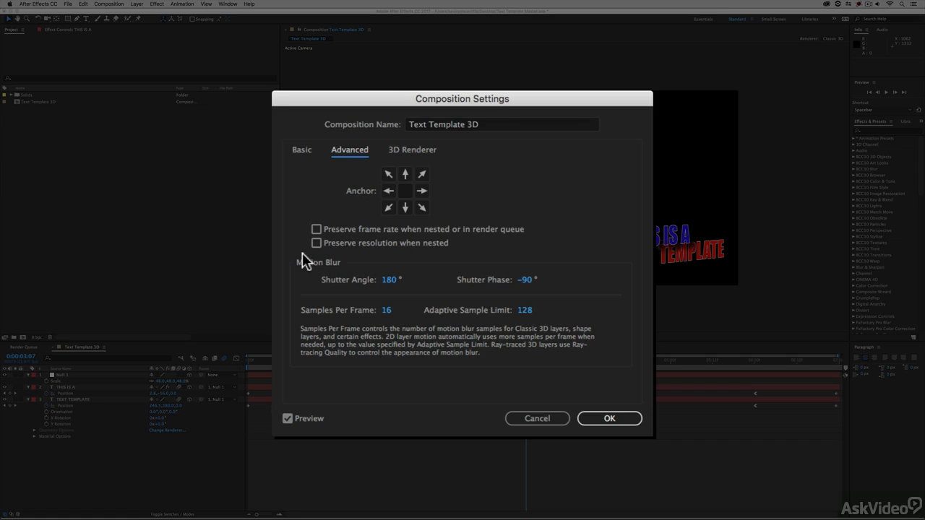
{"action": "left_click", "coordinate": [536, 412]}
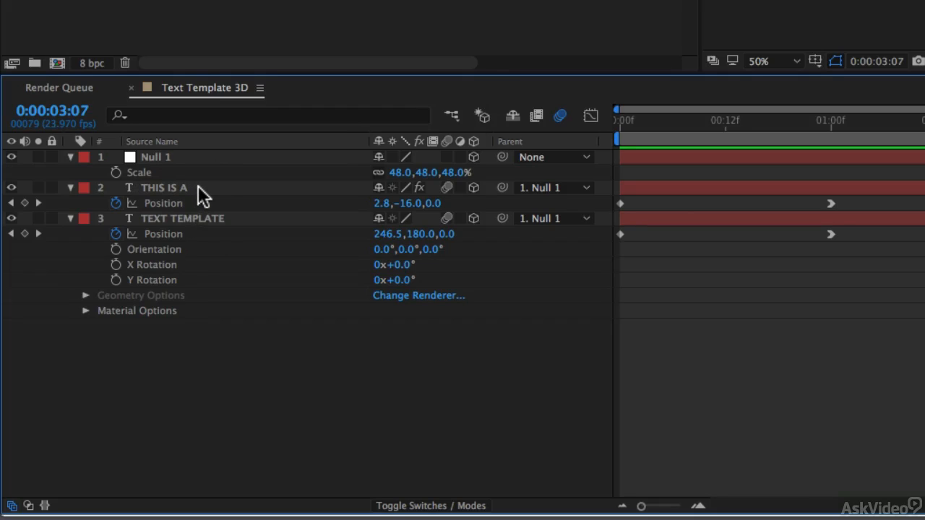
Leave the THIS IS A and TEXT TEMPLATE layers unlocked and scrub the playhead to 0:00:01:09.
{"action": "left_click", "coordinate": [51, 188]}
{"action": "left_click", "coordinate": [52, 219]}
{"action": "left_click", "coordinate": [51, 188]}
{"action": "left_click_drag", "start_coordinate": [755, 128], "coordinate": [571, 135]}
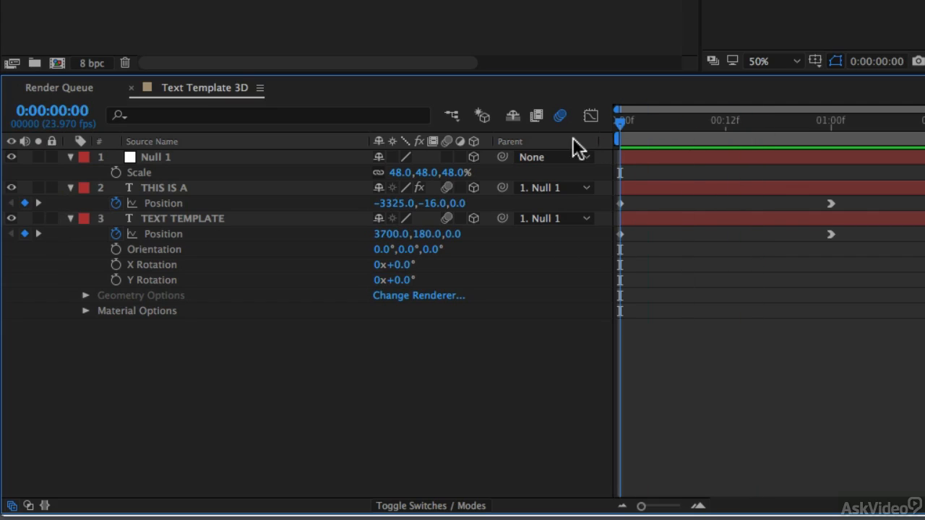
{"action": "left_click_drag", "start_coordinate": [789, 123], "coordinate": [911, 139]}
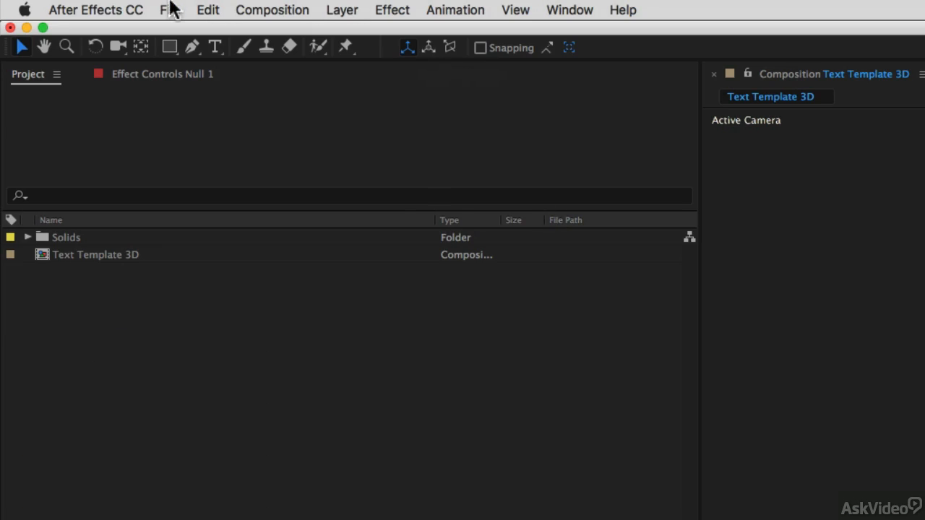
Select Text Template 3D and choose File > Export > Composition As Text Template.
{"action": "left_click", "coordinate": [172, 8]}
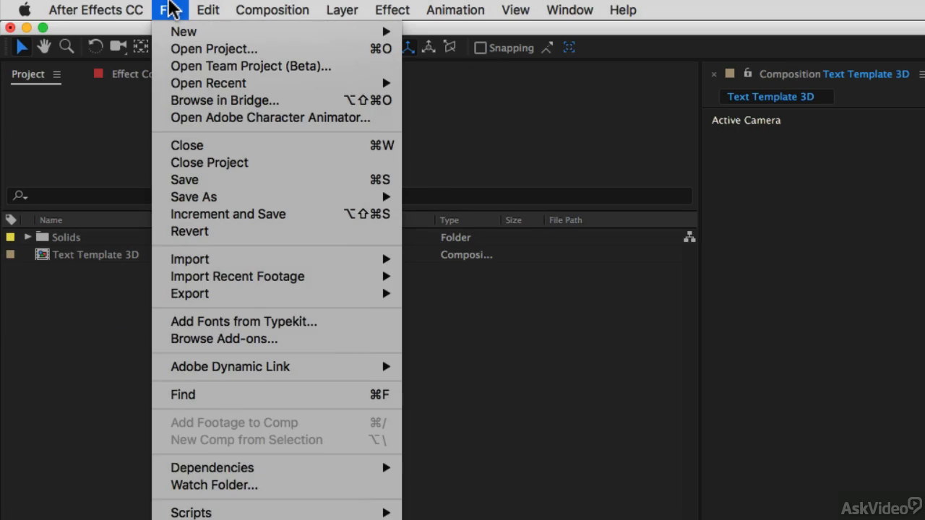
{"action": "left_click", "coordinate": [171, 8]}
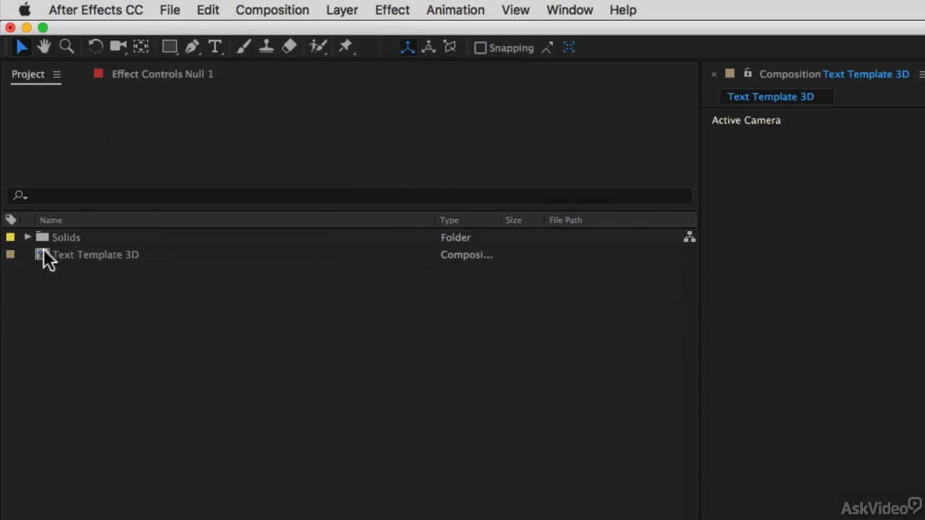
{"action": "left_click", "coordinate": [46, 256]}
{"action": "left_click", "coordinate": [181, 10]}
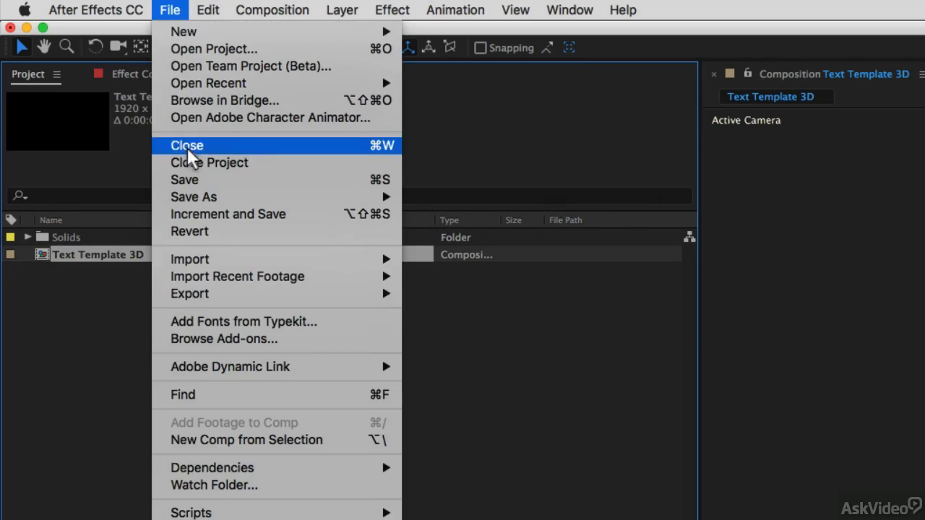
{"action": "mouse_move", "coordinate": [190, 297]}
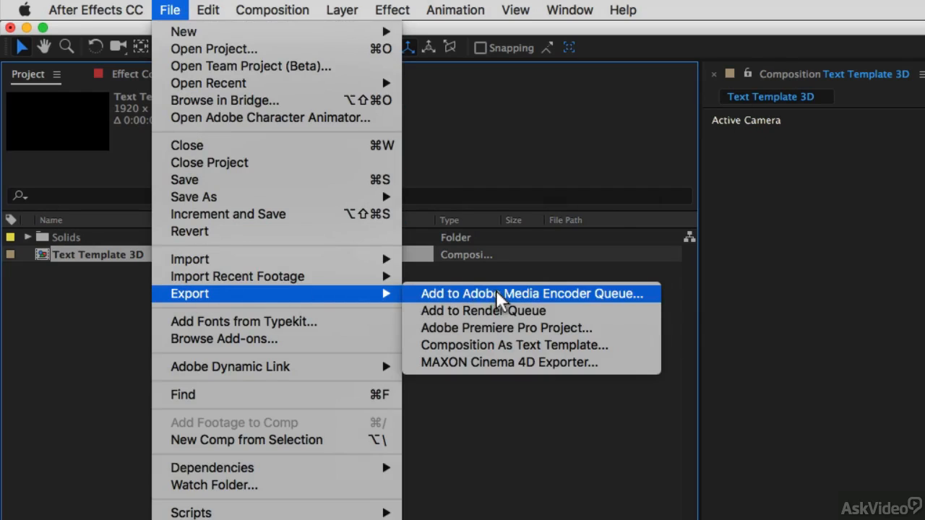
{"action": "left_click", "coordinate": [615, 341]}
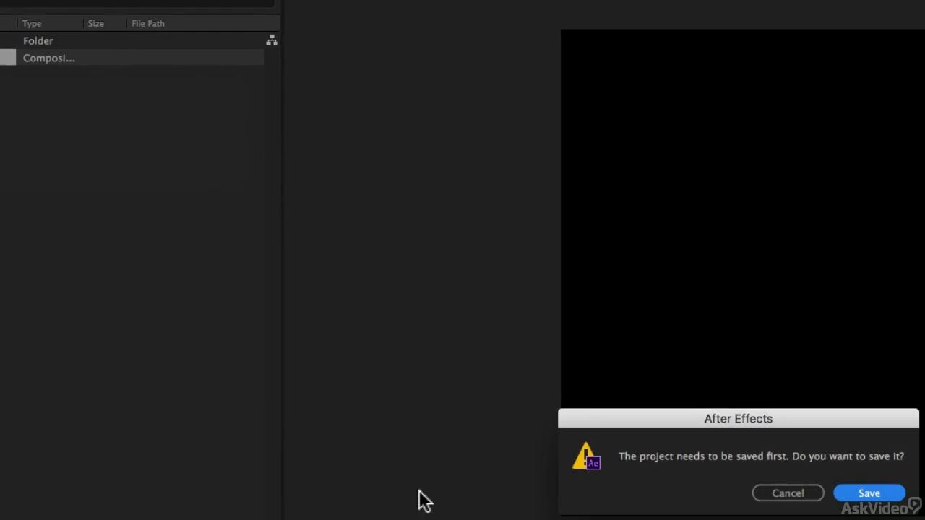
Save the project, then save the Text Template 3D template into the After Effects folder.
{"action": "left_click", "coordinate": [863, 492]}
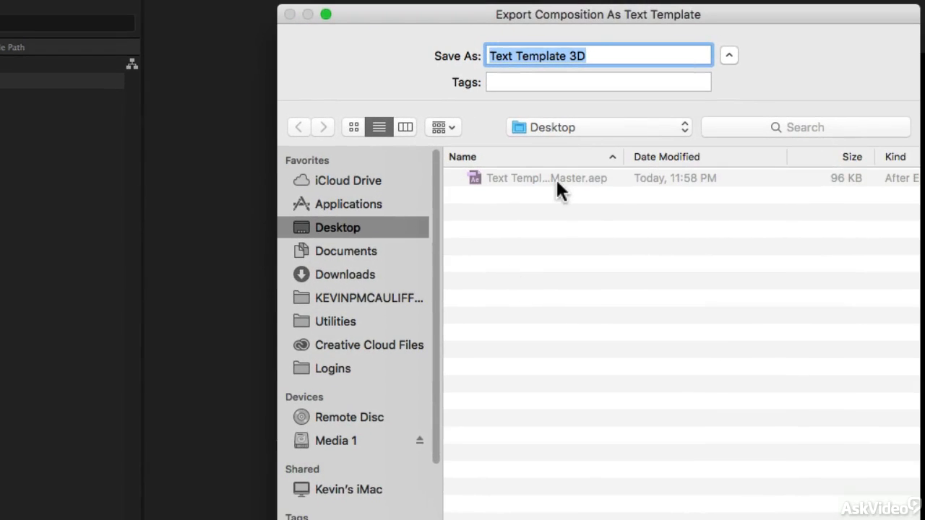
{"action": "left_click", "coordinate": [568, 130]}
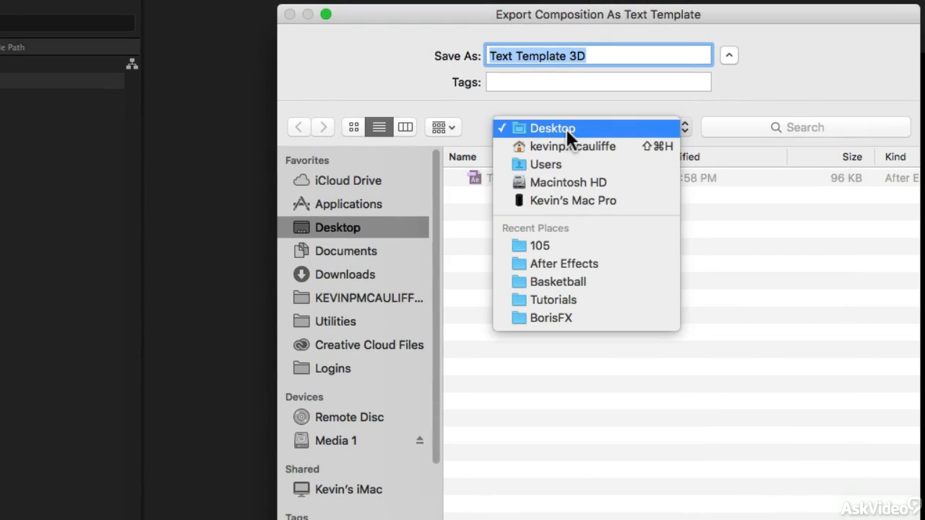
{"action": "left_click", "coordinate": [567, 263]}
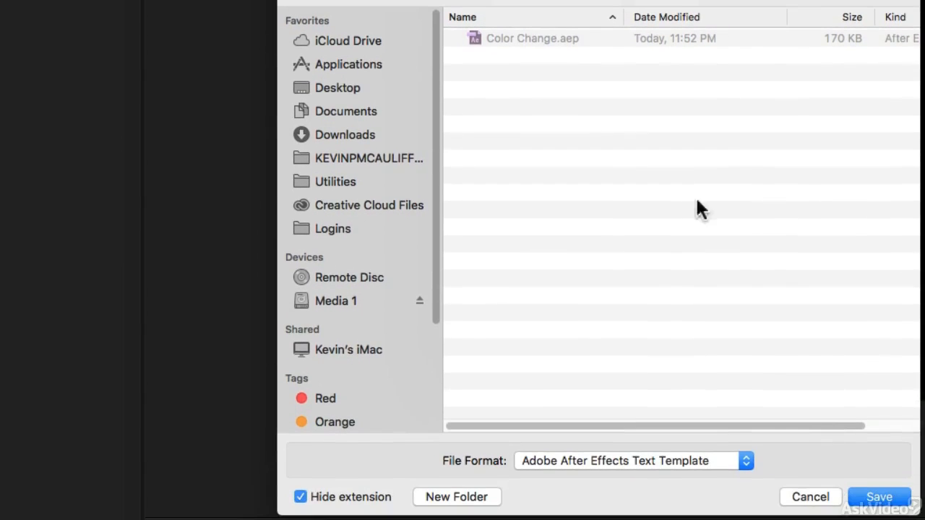
{"action": "left_click", "coordinate": [867, 497]}
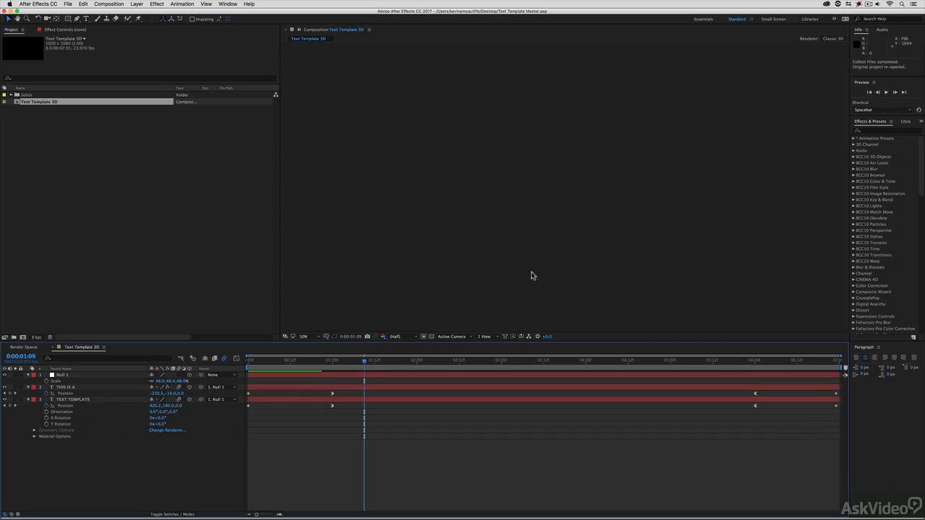
Hide After Effects with Cmd+H to reveal the Media 1 drive in Finder.
{"action": "key", "text": "super+h"}
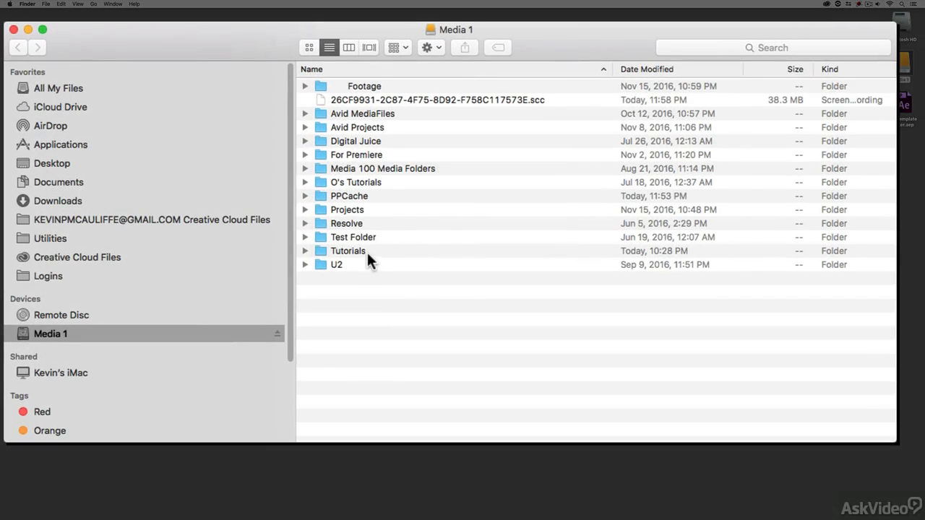
Browse Projects > Premiere Pro 101 > After Effects to confirm Text Template 3D.aecap, then switch to Premiere Pro.
{"action": "double_click", "coordinate": [354, 209]}
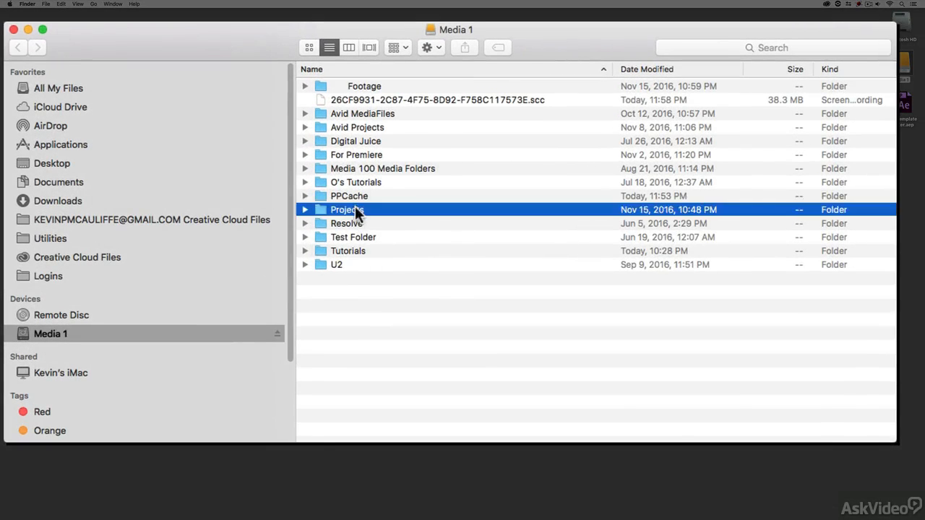
{"action": "double_click", "coordinate": [345, 99]}
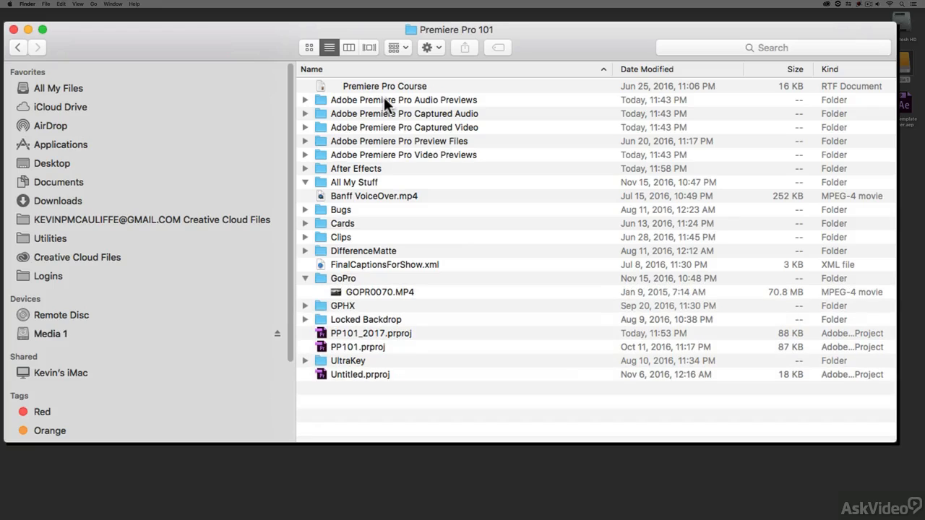
{"action": "double_click", "coordinate": [359, 167]}
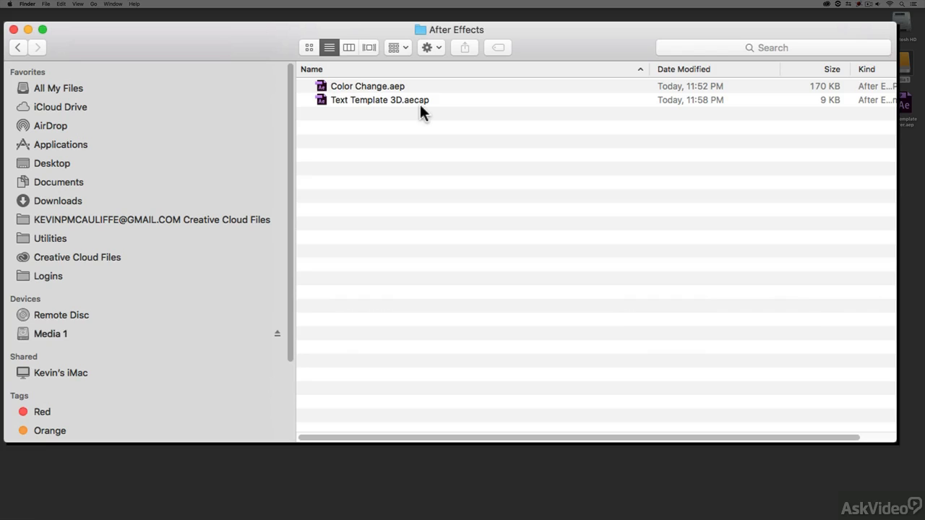
{"action": "key", "text": "super+Tab"}
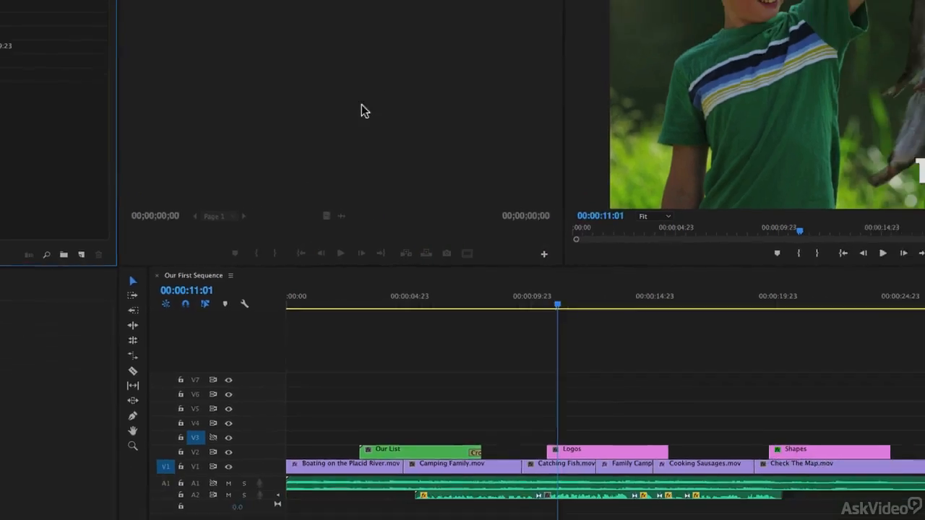
Import Text Template 3D.aecap from the After Effects folder into the Premiere Pro project.
{"action": "right_click", "coordinate": [133, 181]}
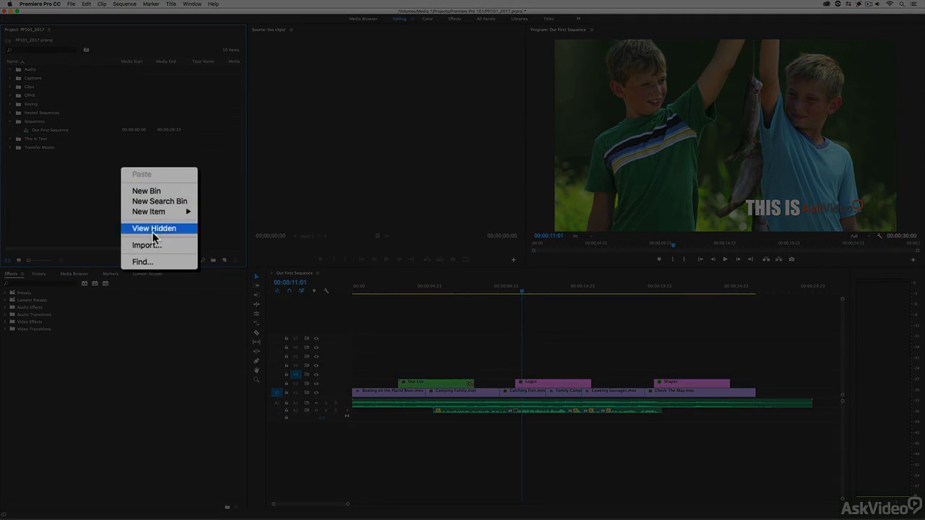
{"action": "left_click", "coordinate": [149, 246]}
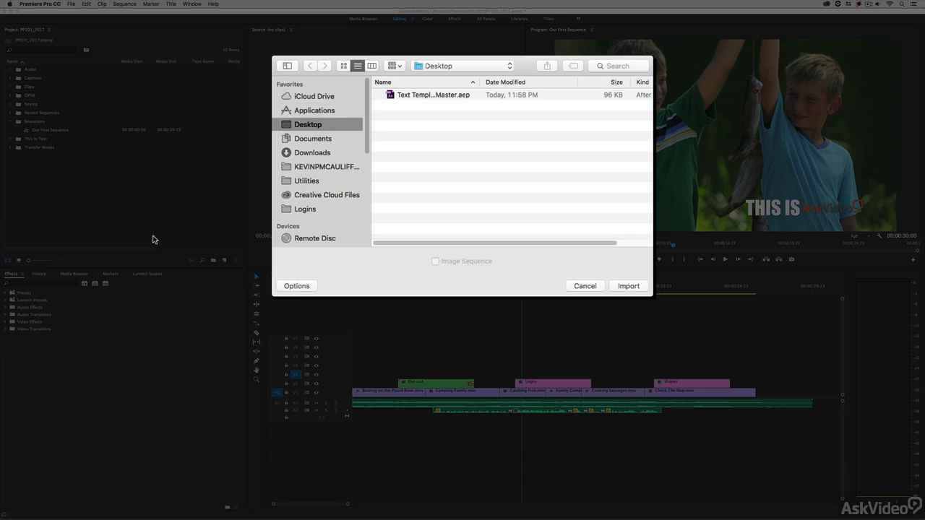
{"action": "left_click", "coordinate": [462, 65]}
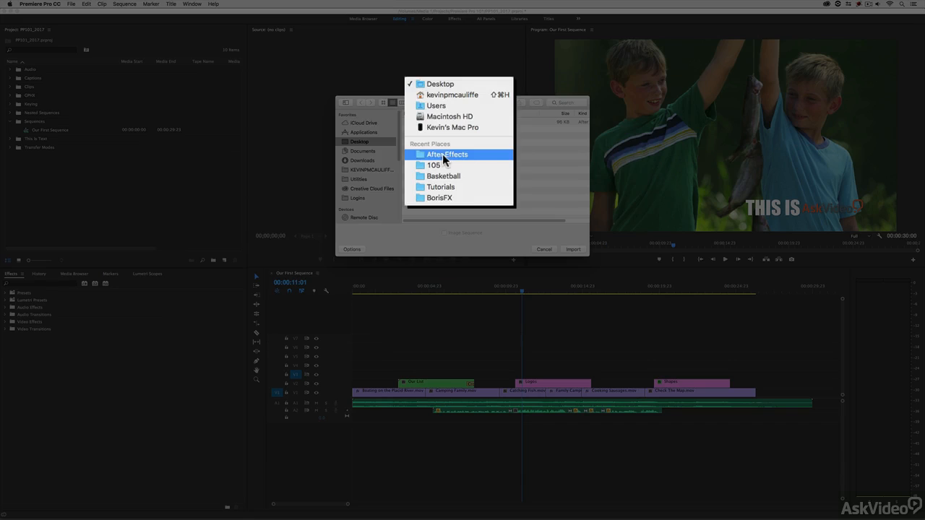
{"action": "left_click", "coordinate": [467, 155]}
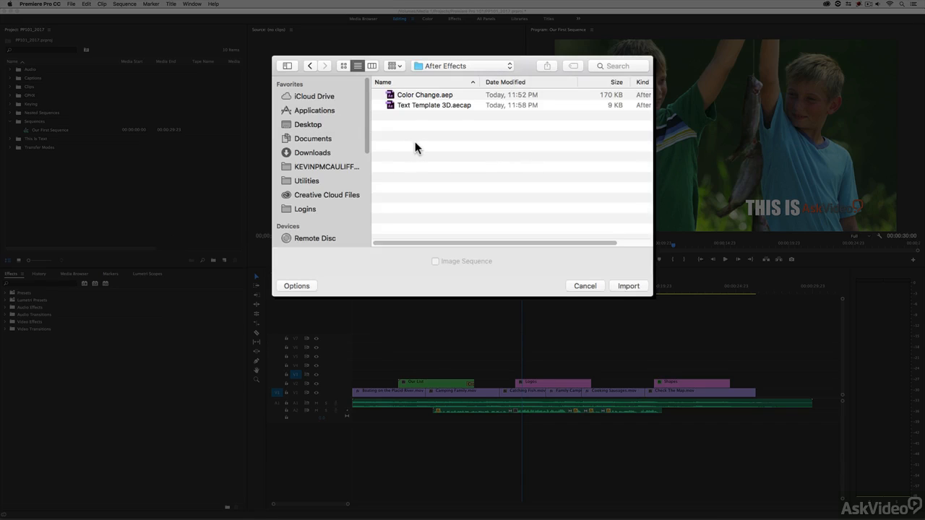
{"action": "left_click", "coordinate": [417, 105]}
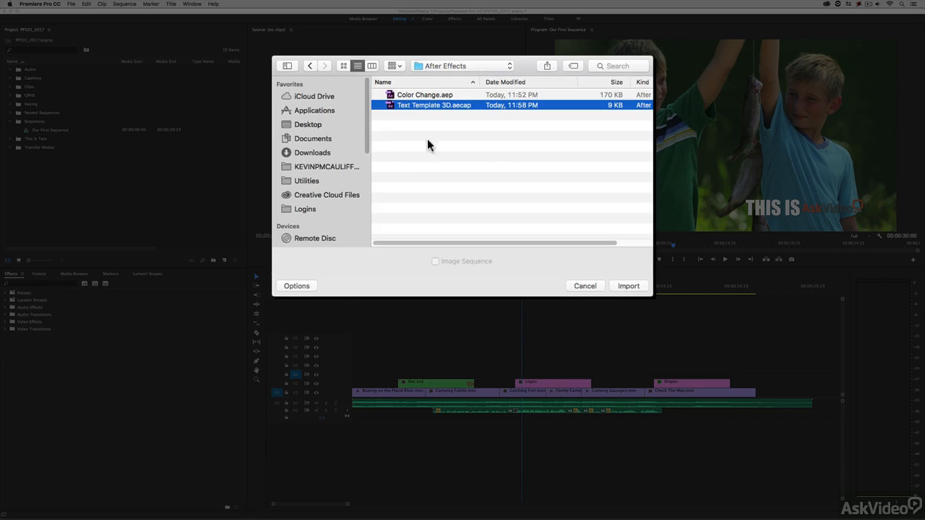
{"action": "left_click", "coordinate": [628, 286]}
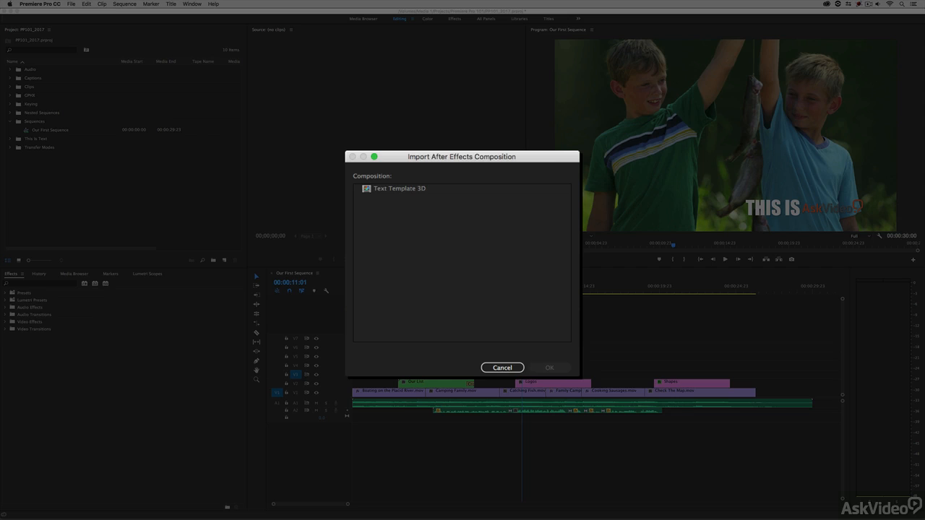
Pick the Text Template 3D composition in the import dialog and confirm with OK.
{"action": "left_click", "coordinate": [362, 189]}
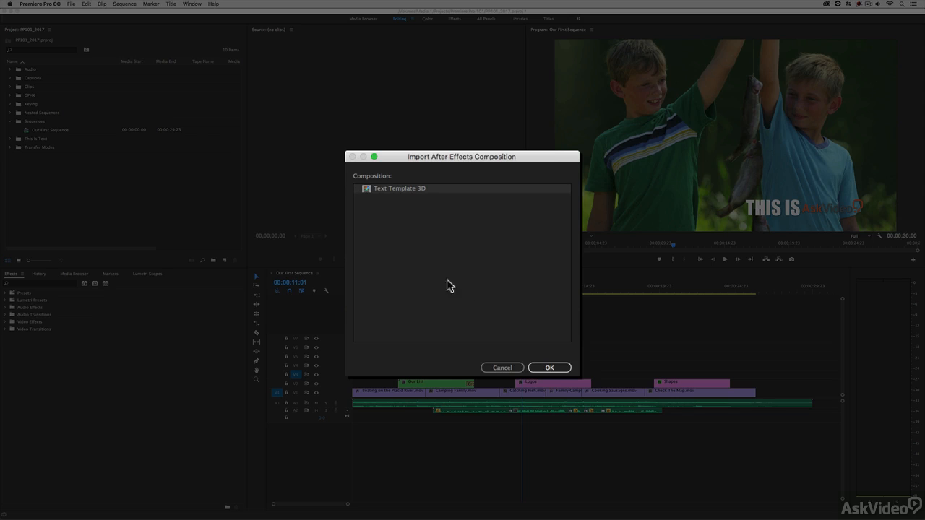
{"action": "left_click", "coordinate": [549, 369]}
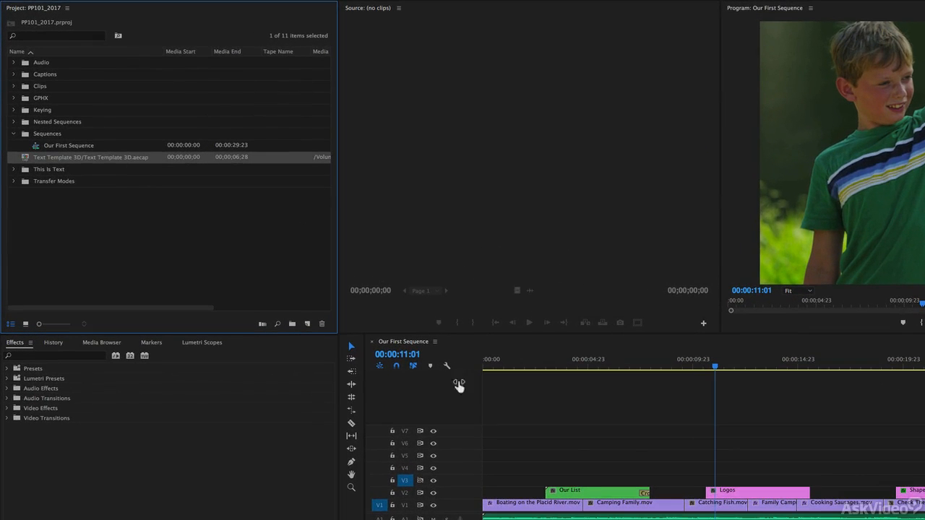
Swap the Logos clip on V2 for the Text Template 3D clip over the fishing shot.
{"action": "left_click", "coordinate": [734, 496]}
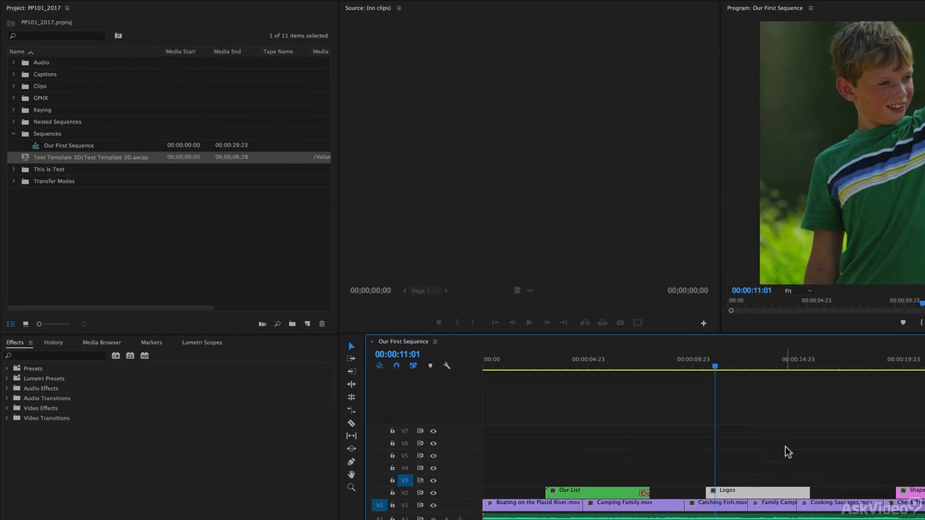
{"action": "key", "text": "Delete"}
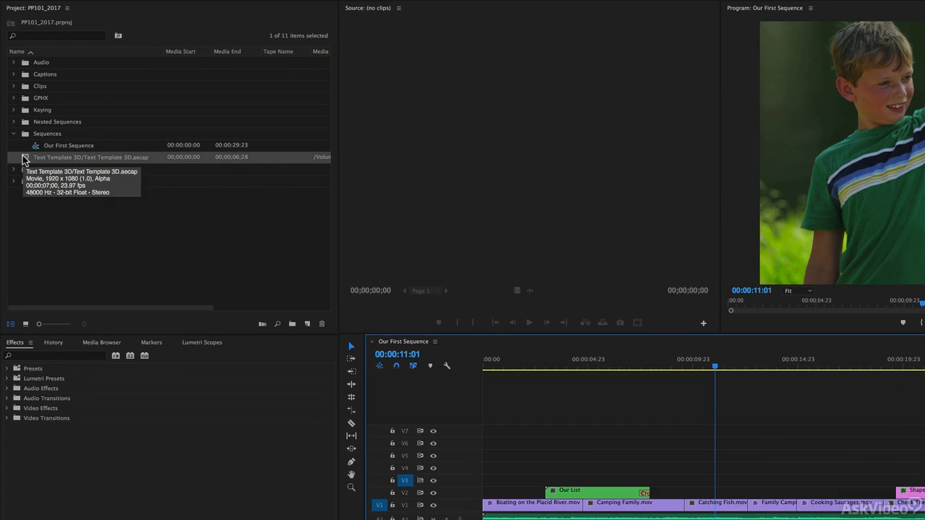
{"action": "left_click_drag", "start_coordinate": [24, 159], "coordinate": [669, 492]}
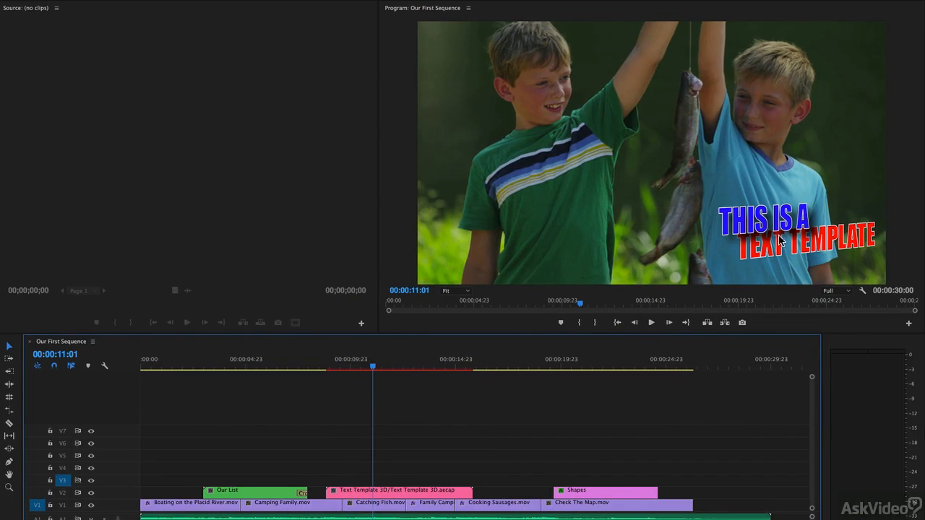
Play back the title in the sequence, then load the Text Template 3D clip into the Source monitor.
{"action": "left_click", "coordinate": [318, 368]}
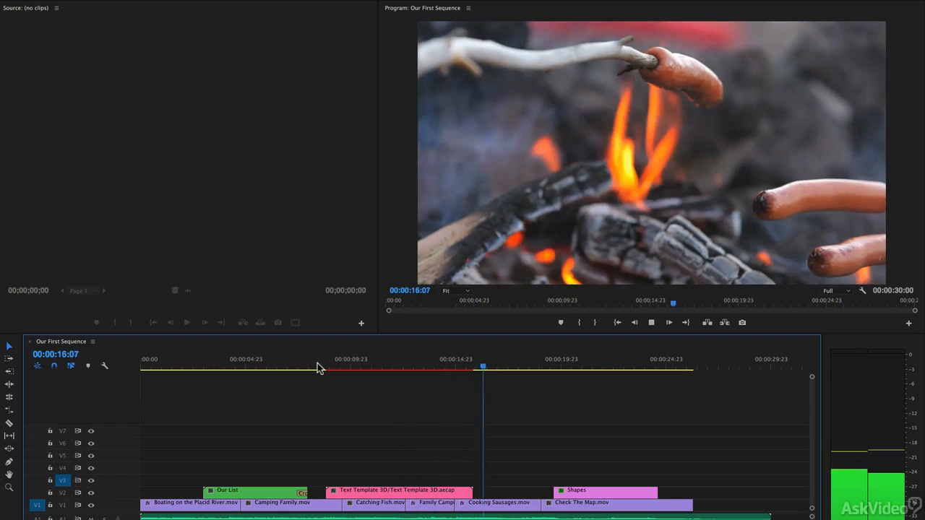
{"action": "left_click", "coordinate": [400, 367]}
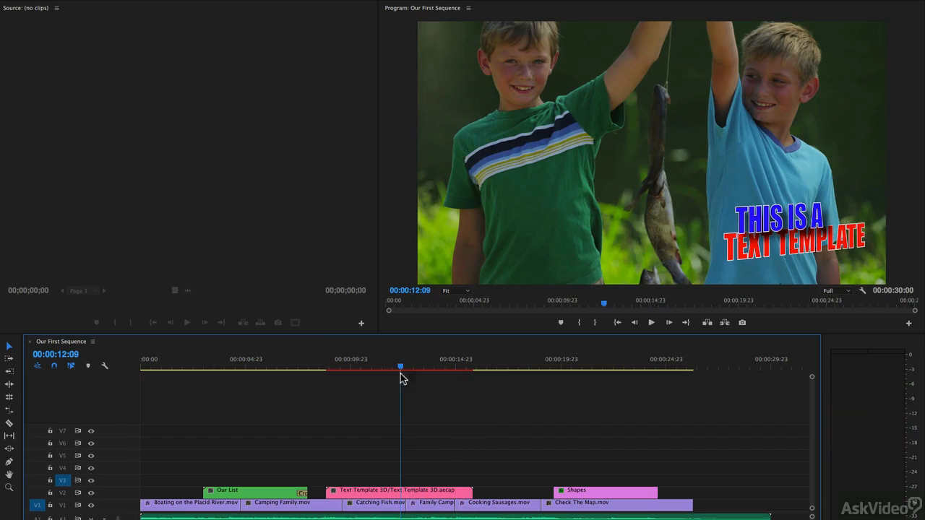
{"action": "left_click", "coordinate": [402, 492]}
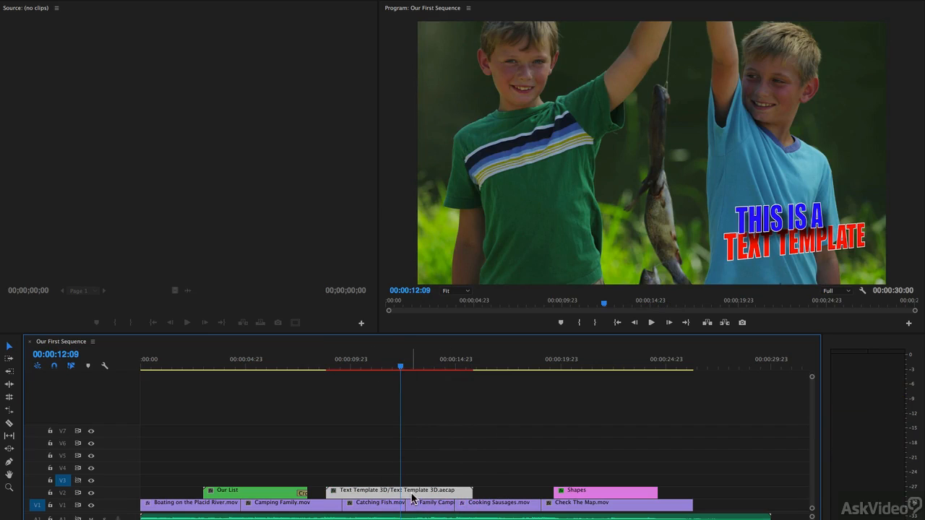
{"action": "double_click", "coordinate": [411, 495]}
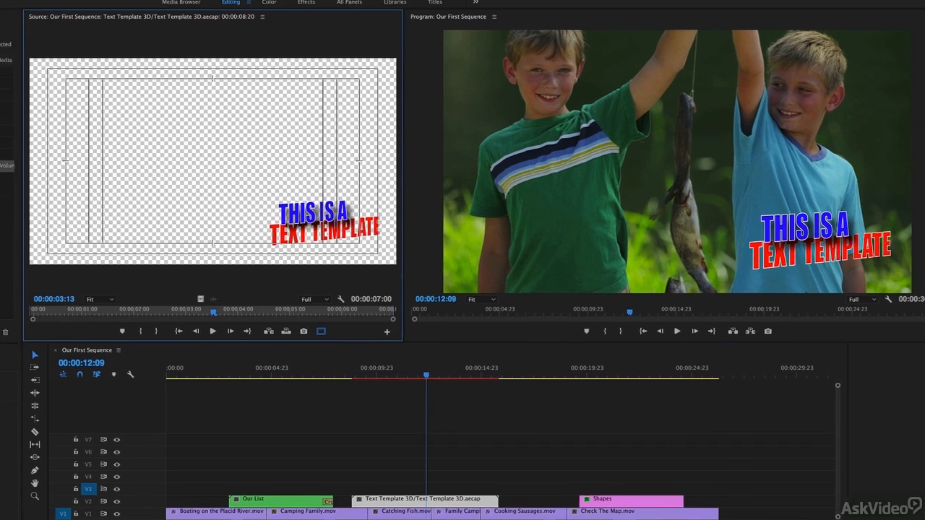
Show the Effect Controls panel from the Window menu for the Text Template 3D clip.
{"action": "left_click", "coordinate": [13, 6]}
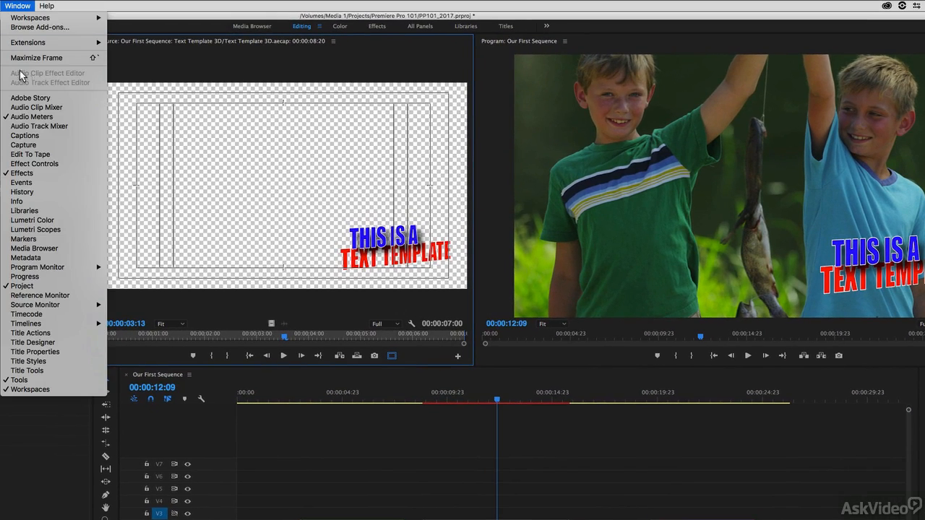
{"action": "left_click", "coordinate": [34, 164]}
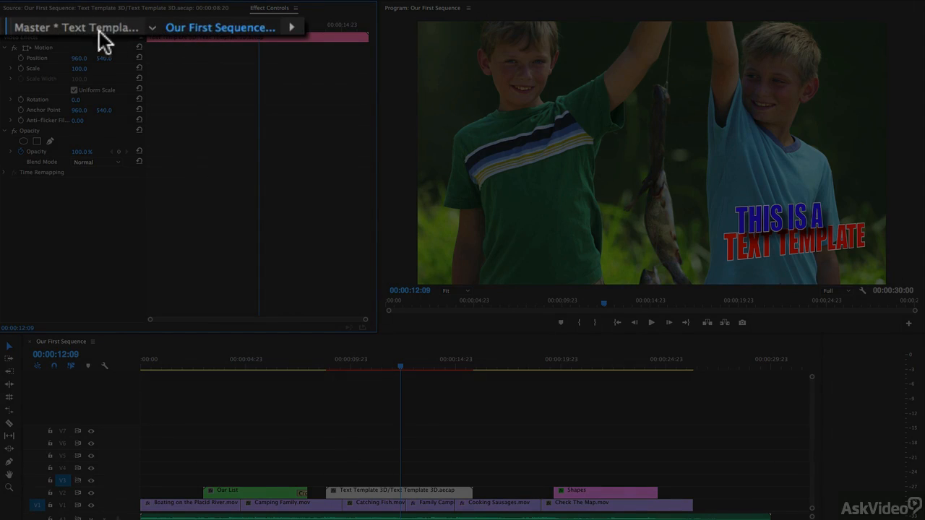
In the Master clip settings, replace THIS IS A and TEXT TEMPLATE with a first name and surname.
{"action": "left_click", "coordinate": [94, 32]}
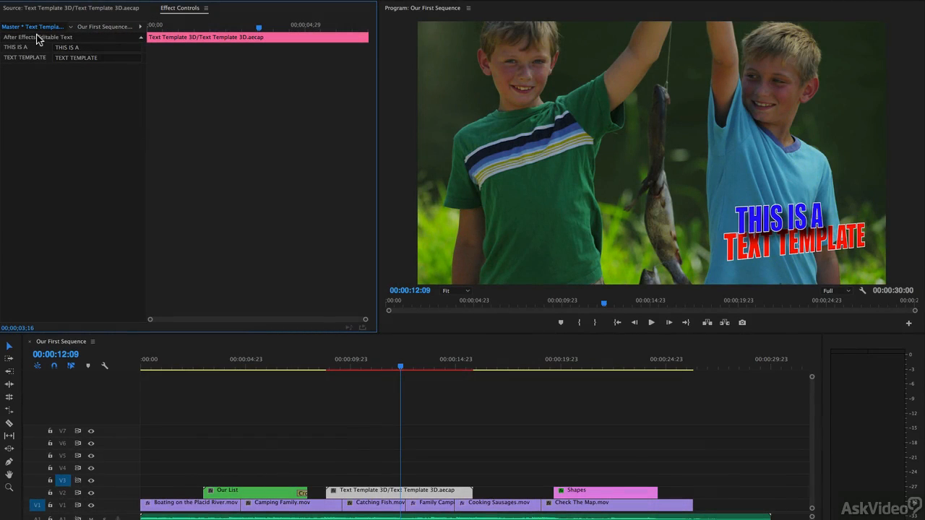
{"action": "left_click", "coordinate": [91, 47]}
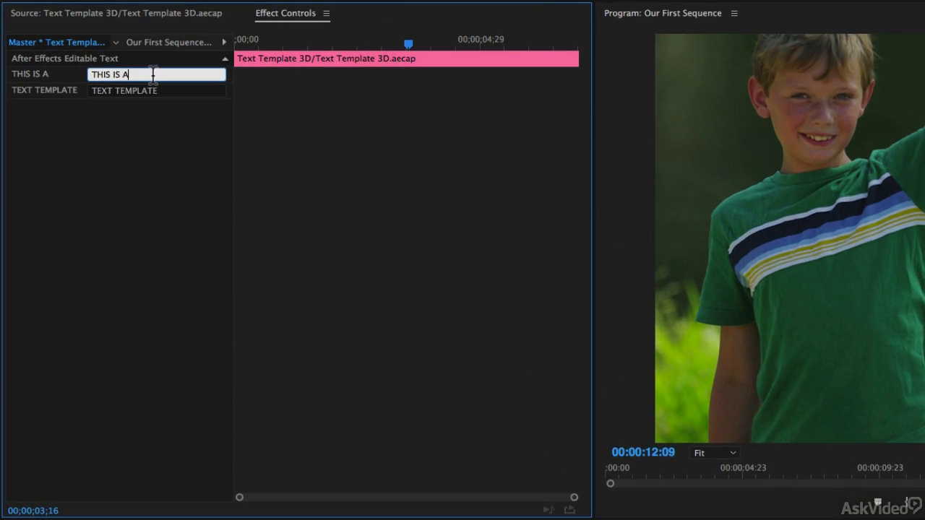
{"action": "left_click_drag", "start_coordinate": [150, 73], "coordinate": [38, 62]}
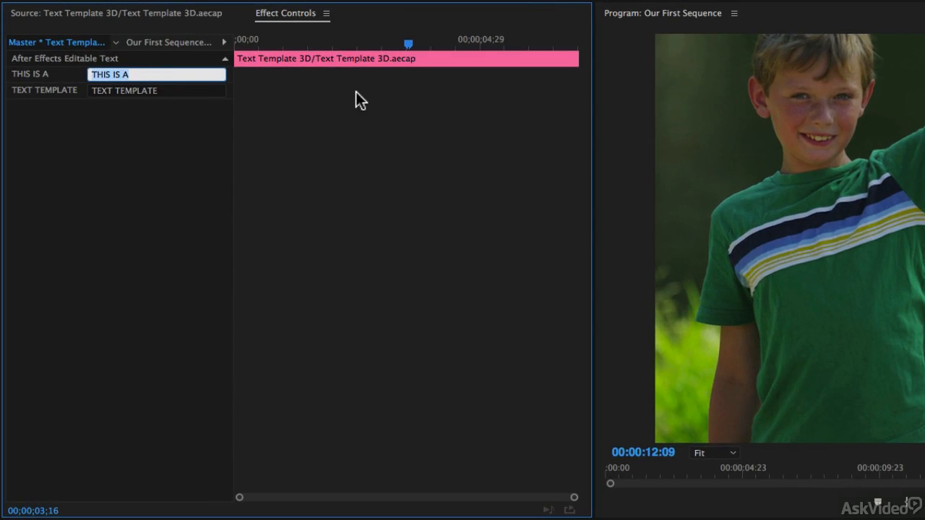
{"action": "left_click_drag", "start_coordinate": [186, 92], "coordinate": [53, 77]}
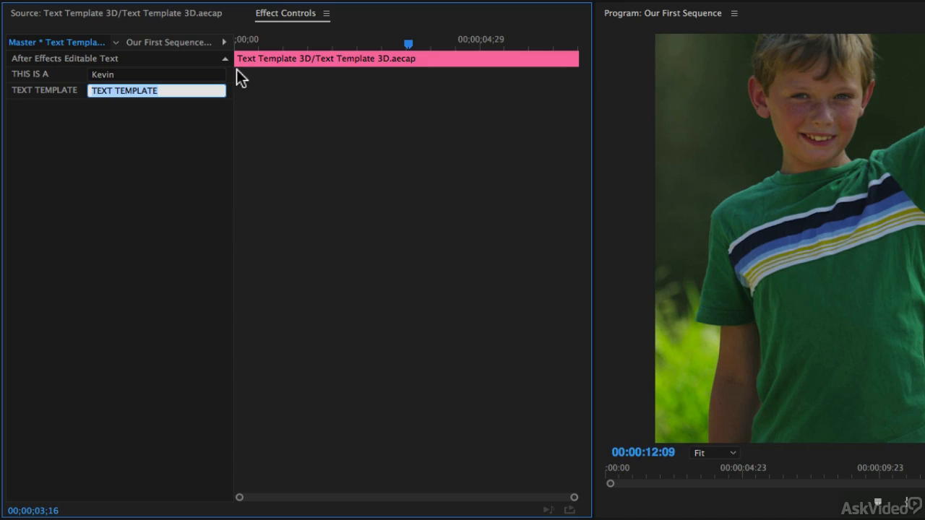
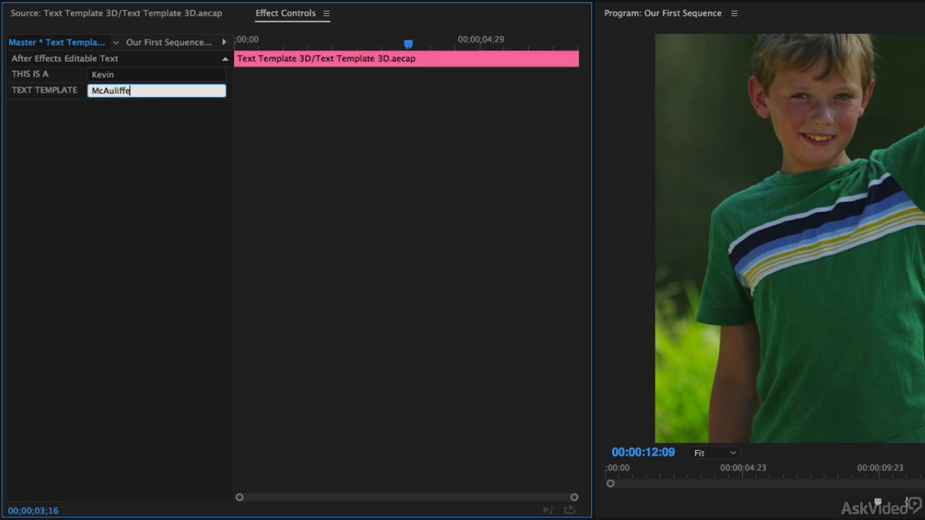